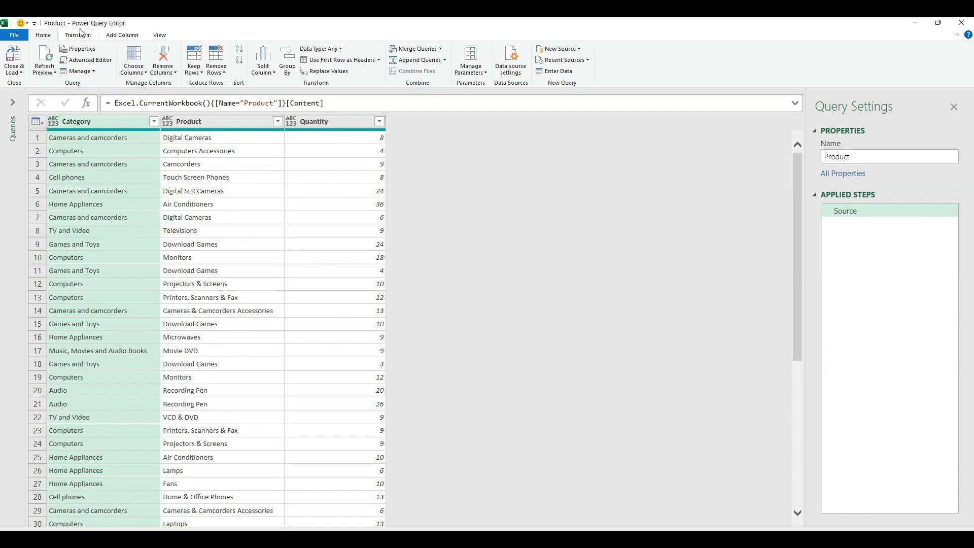
Step: Start an advanced Group By on Category, with a new column named Product that uses the All Rows operation
left_click(15, 63)
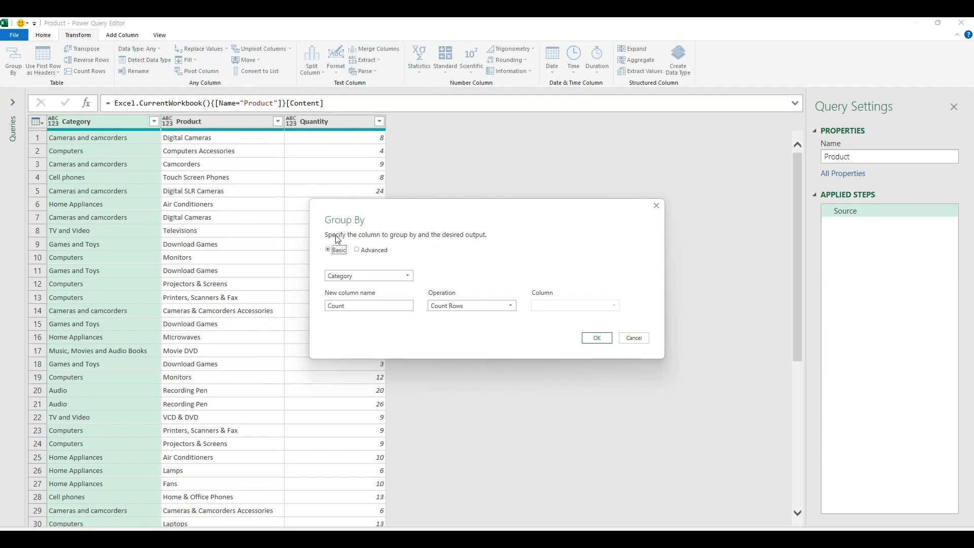
left_click(373, 250)
left_click(387, 333)
type("Product")
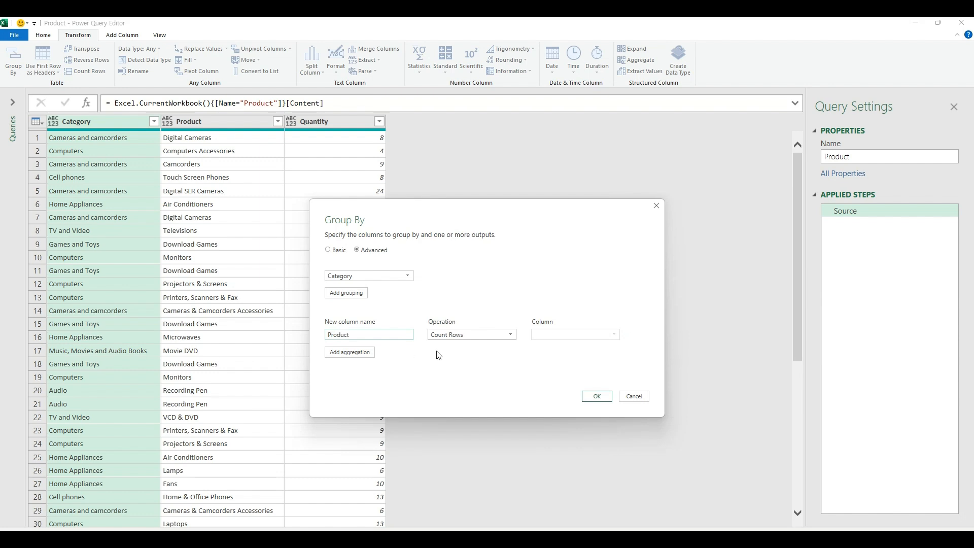
left_click(471, 334)
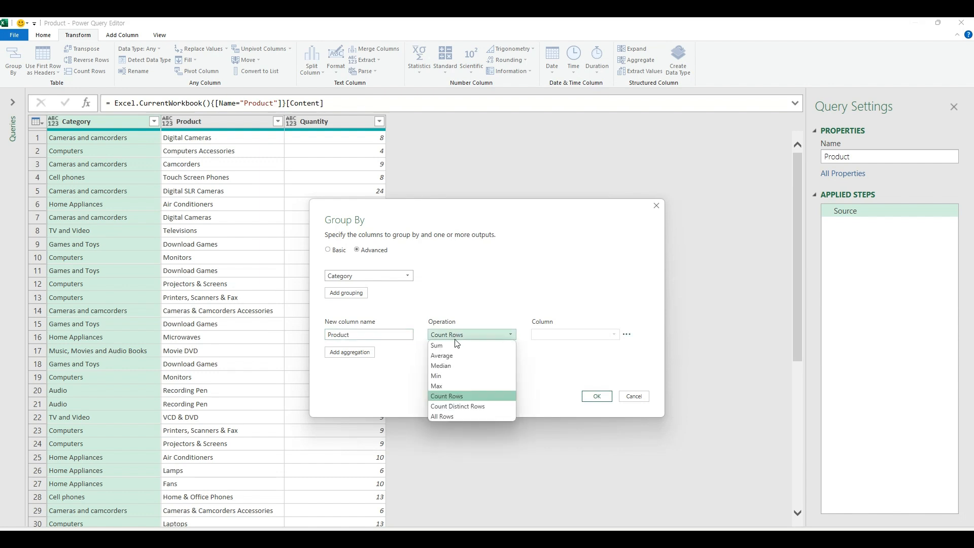
left_click(452, 415)
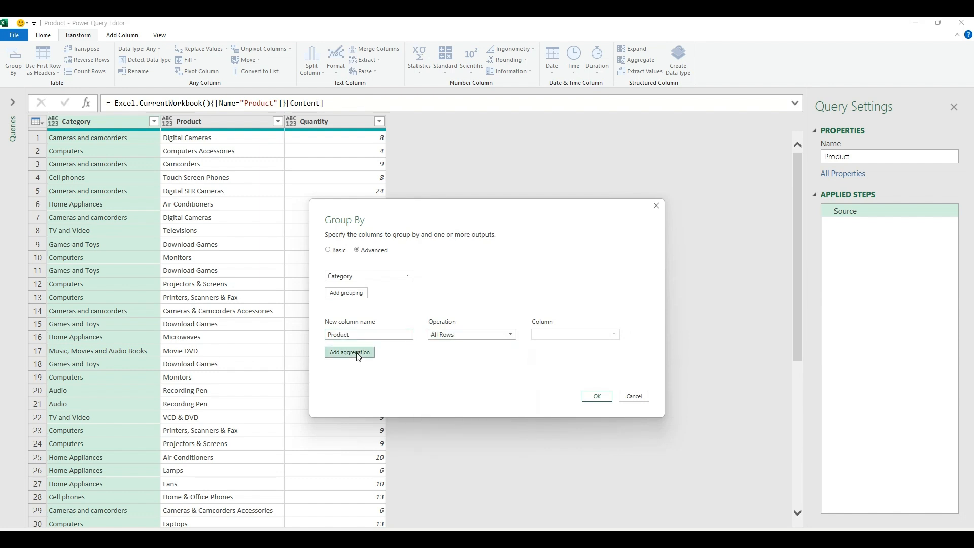
Step: Add a second aggregation named Total Quantity that sums the Quantity column, and apply the grouping
left_click(358, 352)
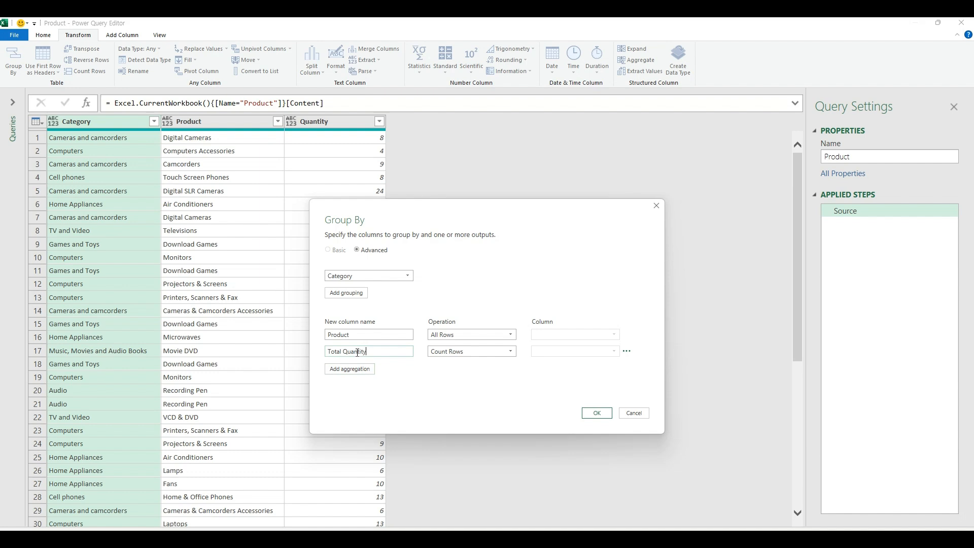
type("Total Quantity")
left_click(473, 352)
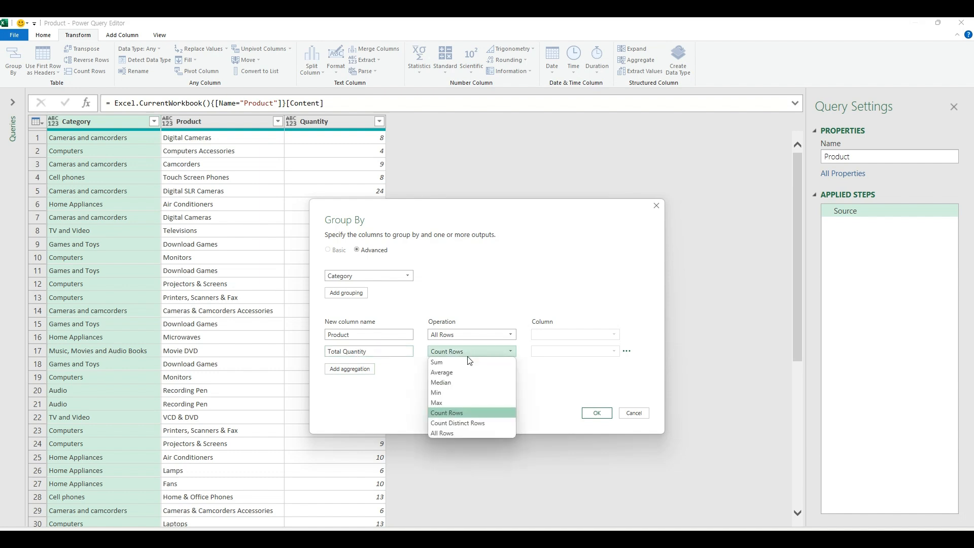
left_click(472, 363)
left_click(584, 351)
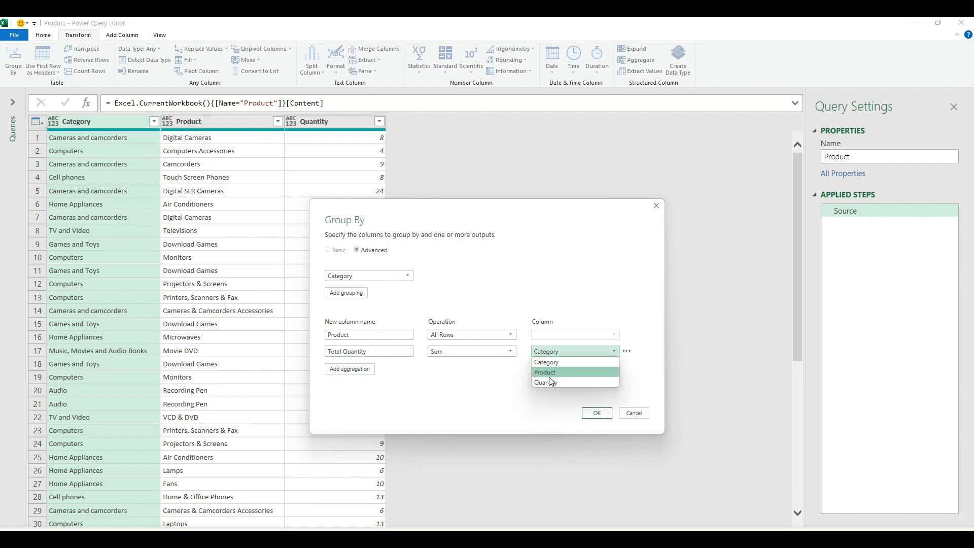
left_click(549, 381)
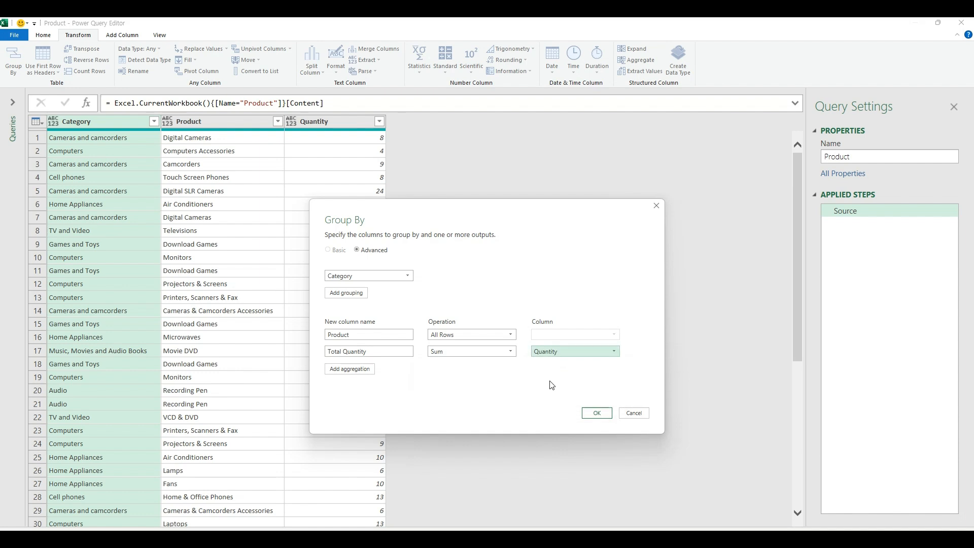
left_click(596, 412)
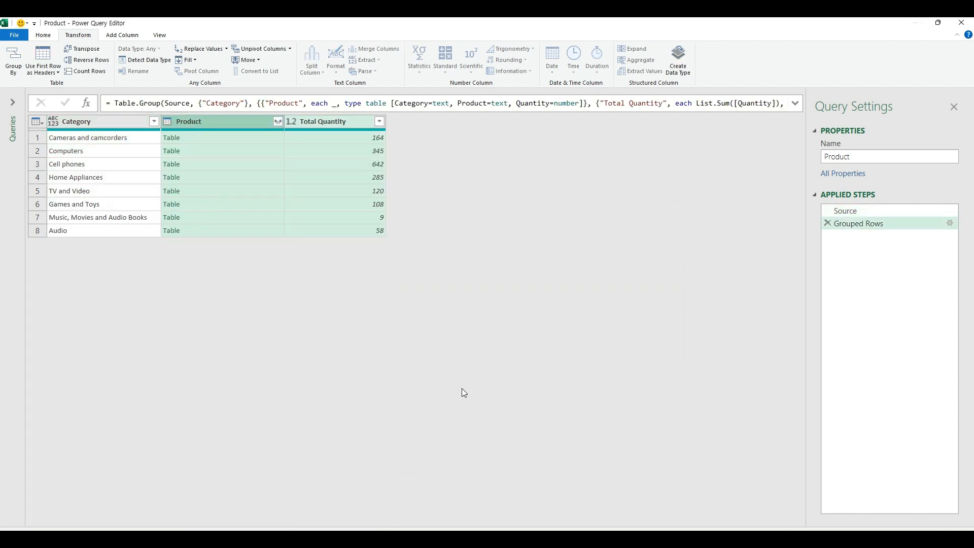
Step: Preview the nested table for Cameras and camcorders, and change the Product aggregation in the Grouped Rows formula to each [Product]
left_click(221, 136)
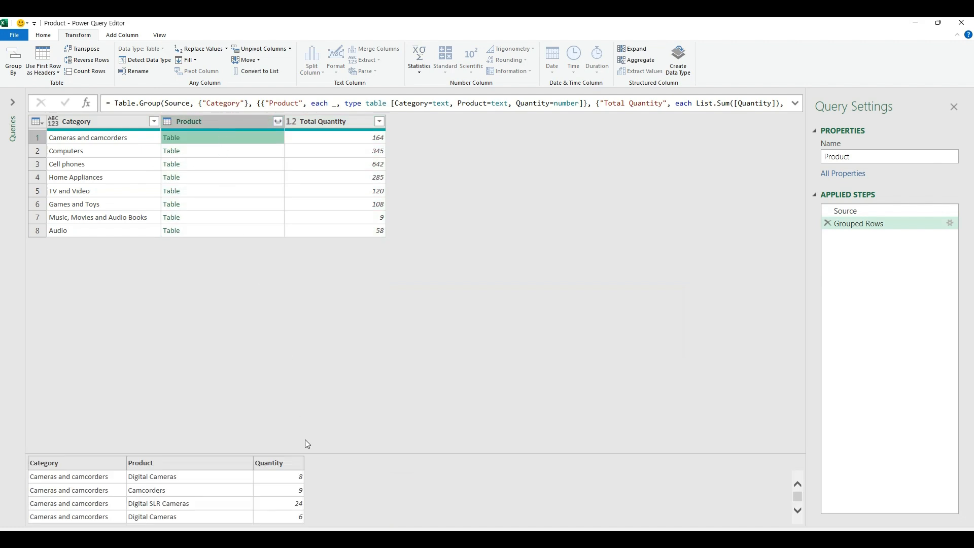
left_click_drag(311, 453, 319, 397)
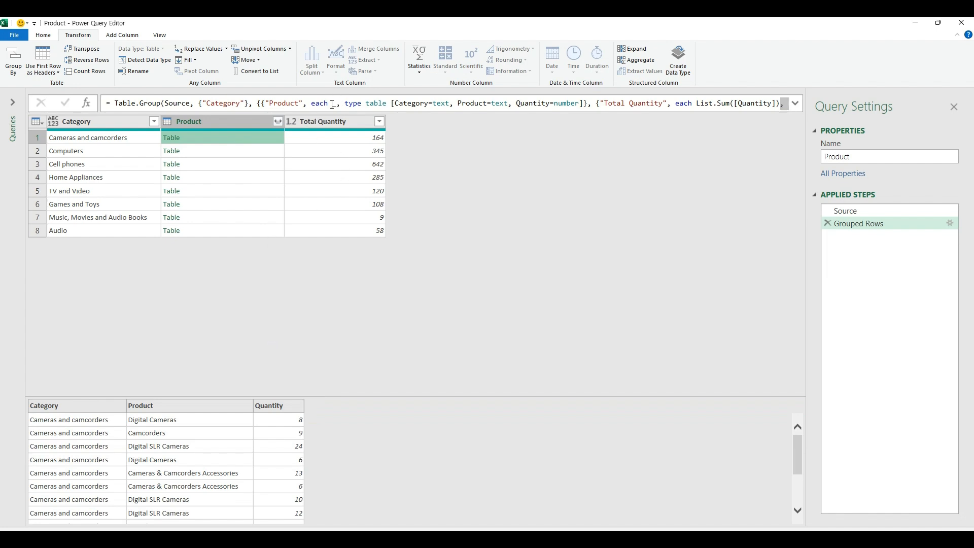
left_click_drag(332, 105, 434, 110)
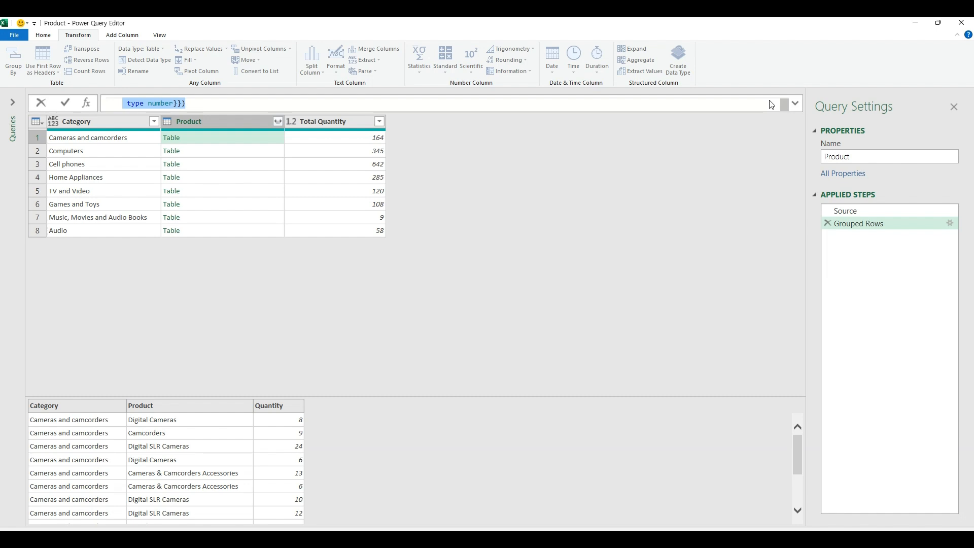
left_click(795, 103)
left_click(373, 115)
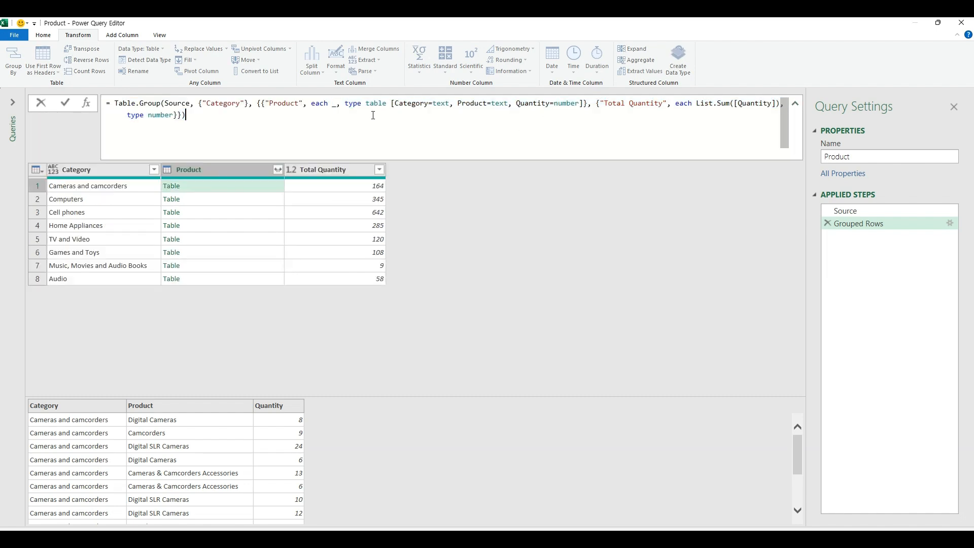
left_click_drag(332, 105, 585, 103)
type("[")
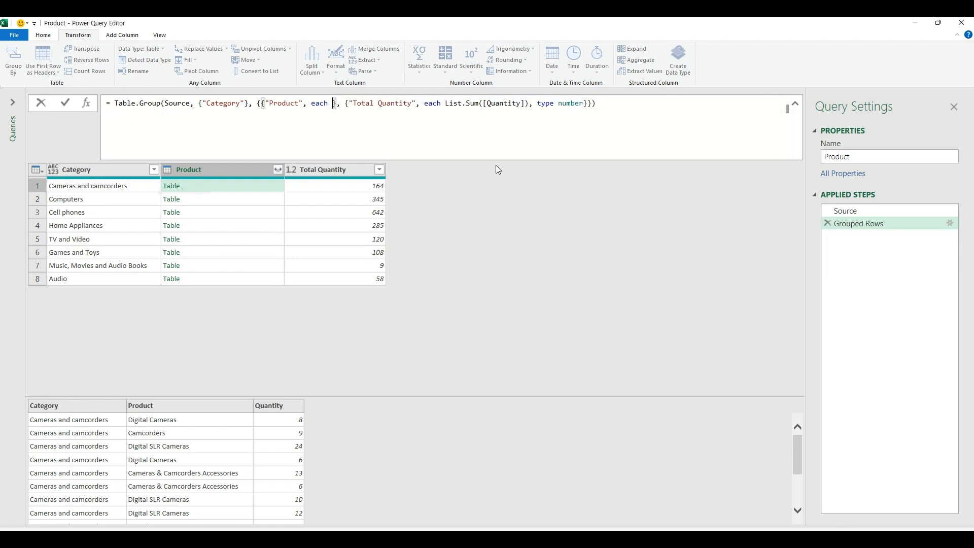
type("Pro")
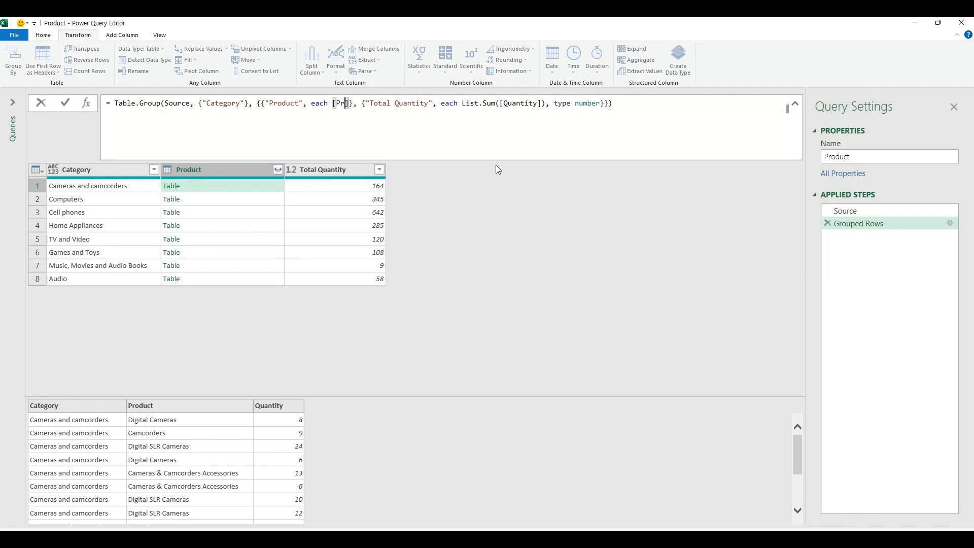
type("duct")
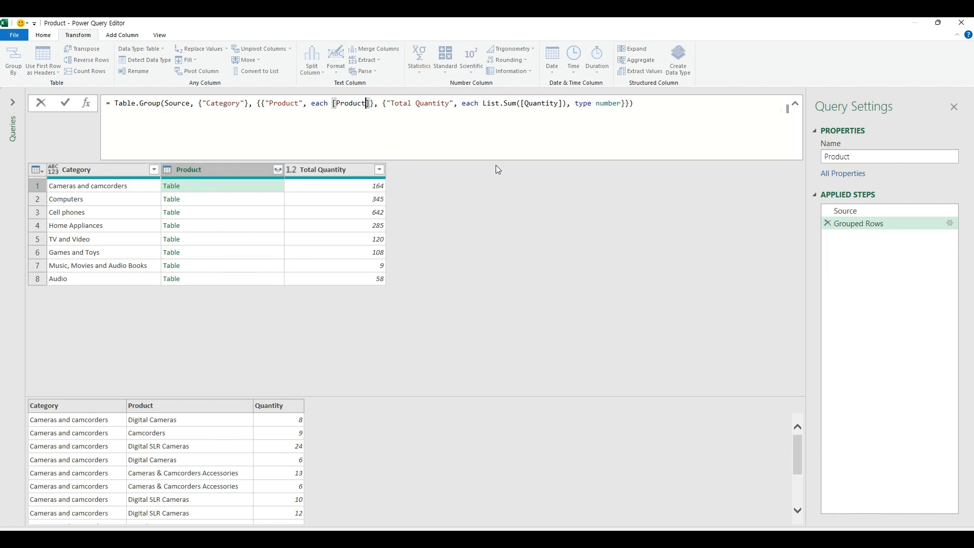
left_click(65, 103)
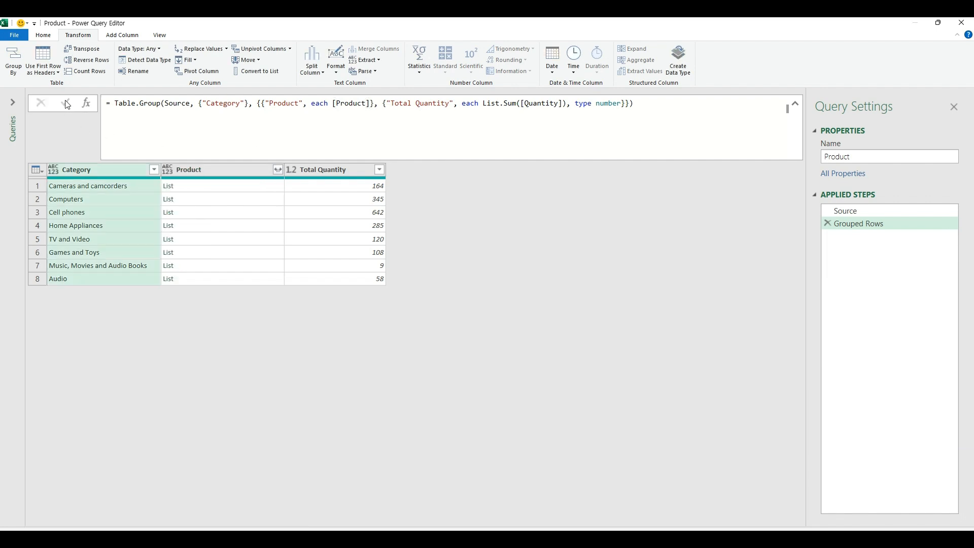
Step: Preview the product lists of the Cameras and camcorders, Computers and Cell phones categories
left_click(222, 187)
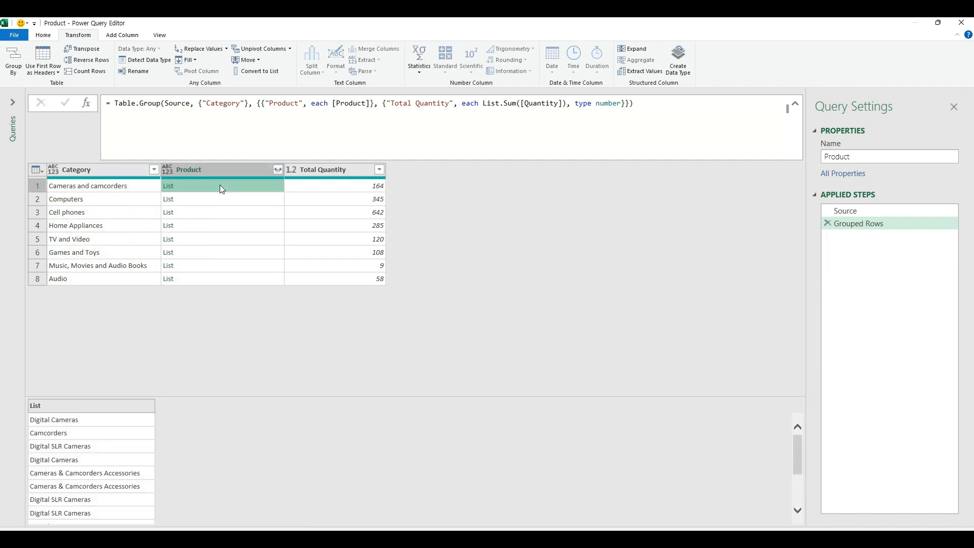
left_click(223, 203)
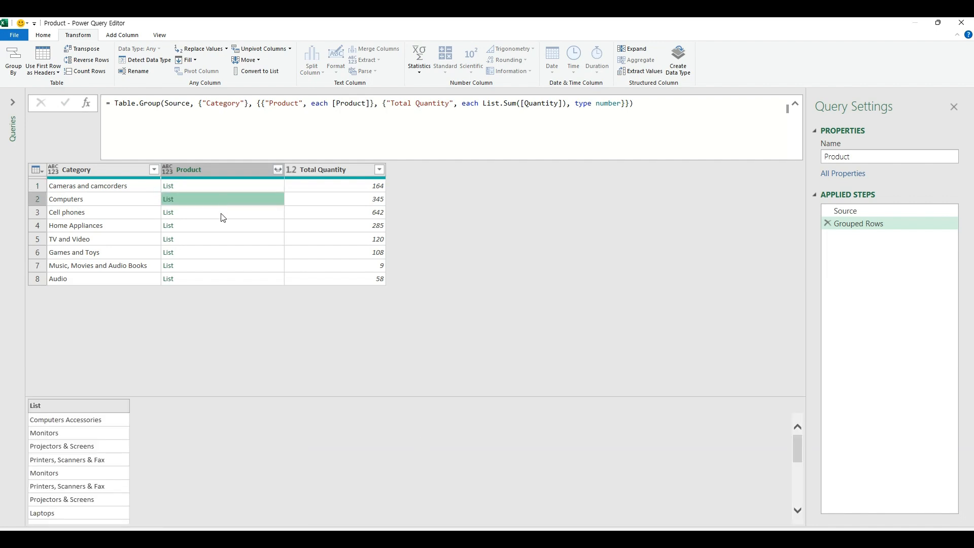
left_click(223, 213)
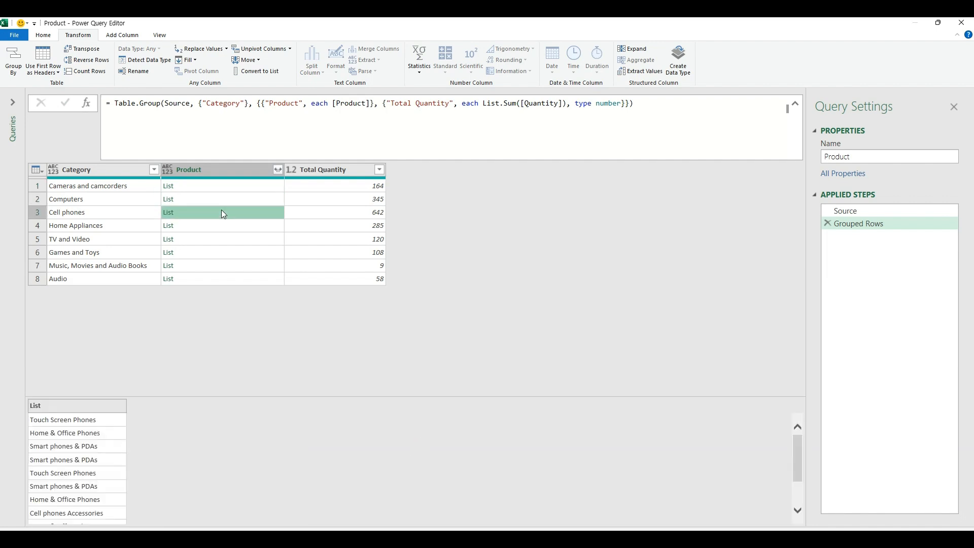
Step: Wrap [Product] in List.Distinct in the Grouped Rows formula to remove duplicate products, and apply the formula
left_click(332, 104)
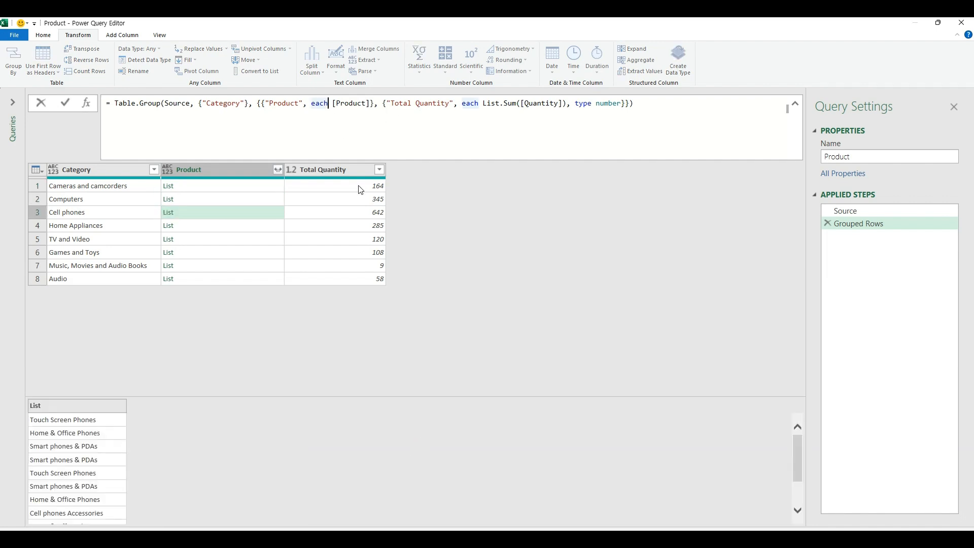
type("list")
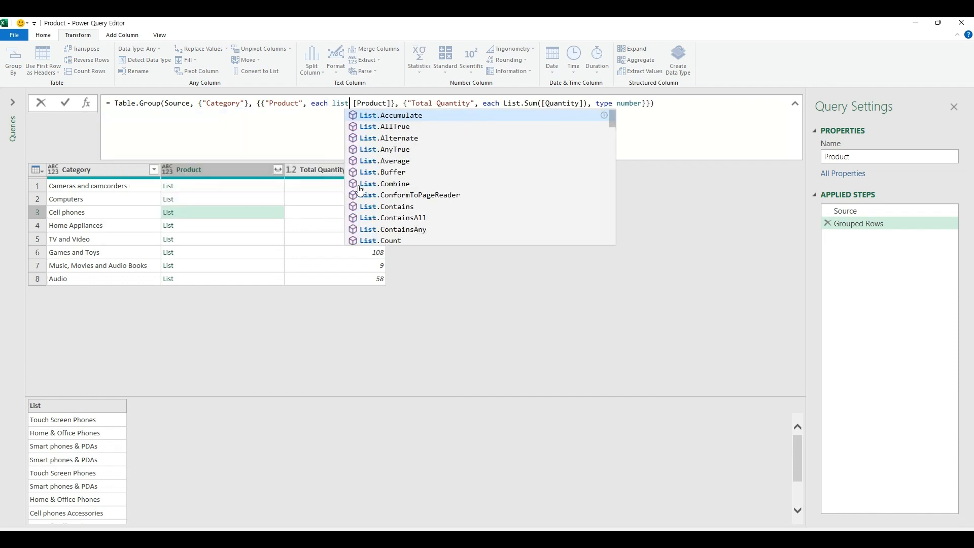
type(".dis")
key("Tab")
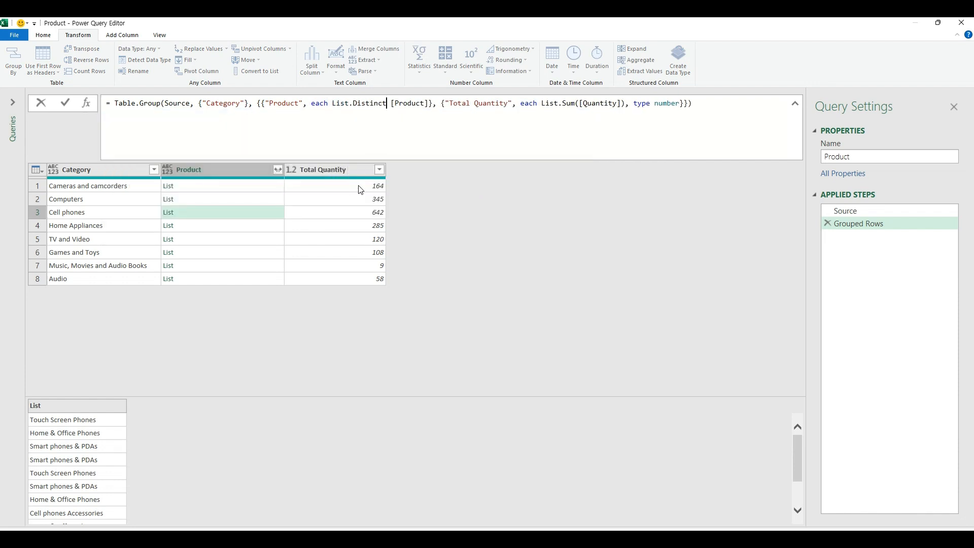
key("Delete")
type("(")
key("Down")
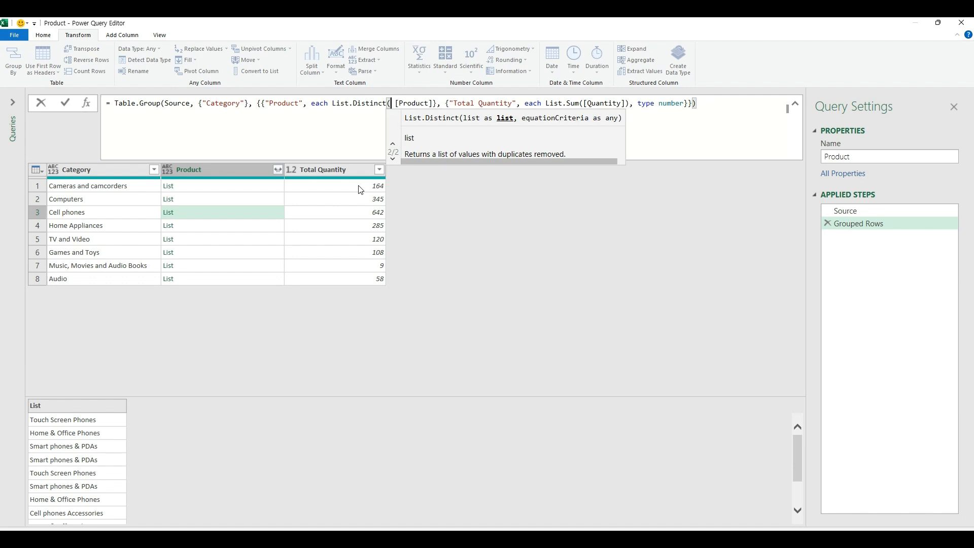
left_click(430, 103)
type(")")
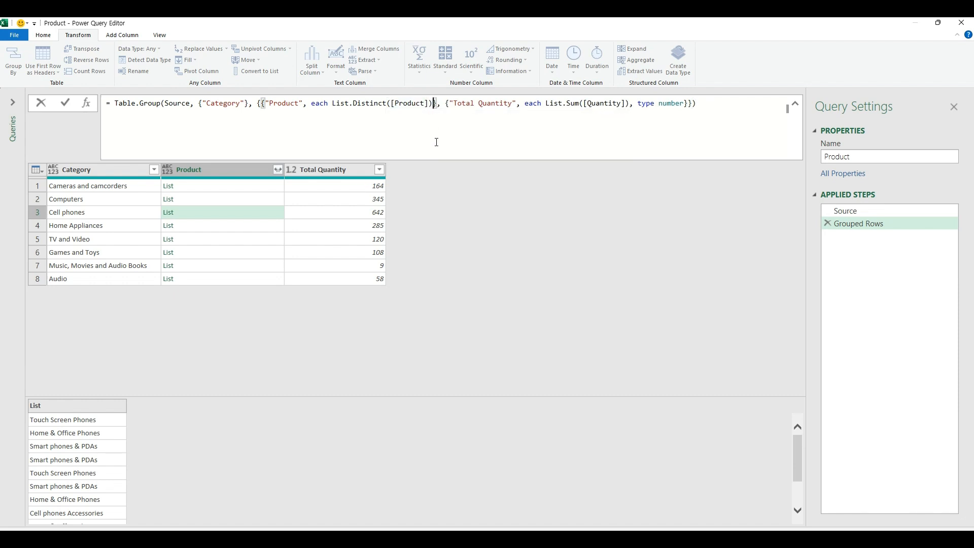
left_click(66, 105)
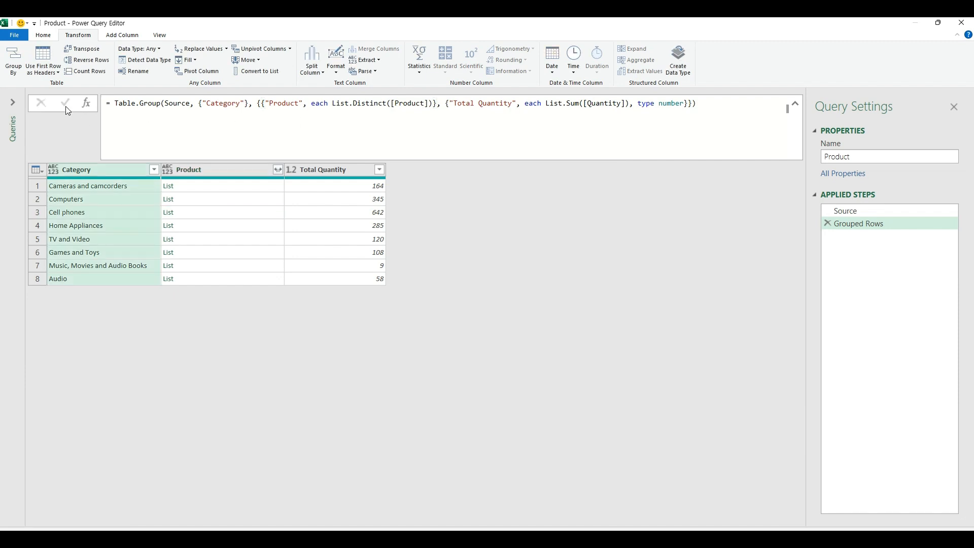
Step: Check the first three categories' product lists for duplicates
left_click(240, 186)
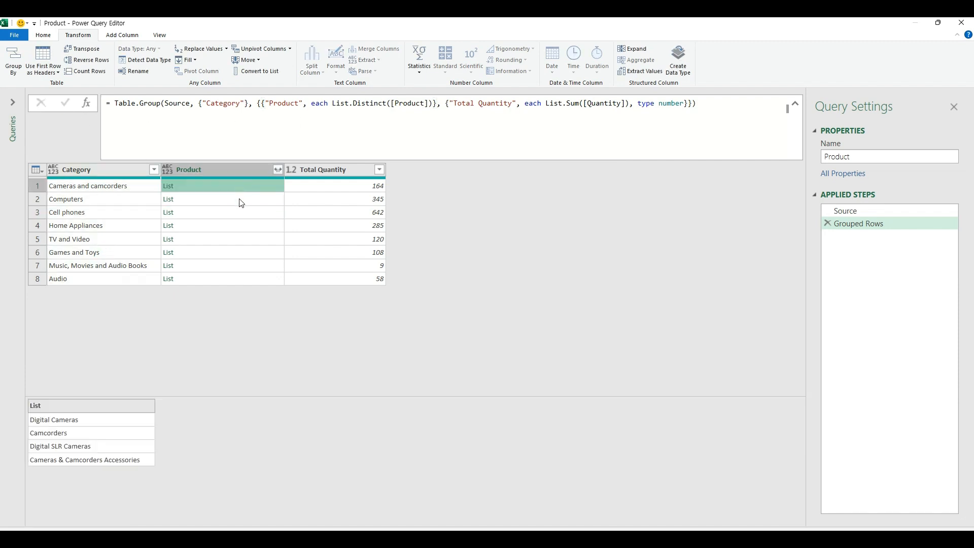
left_click(241, 201)
left_click(238, 213)
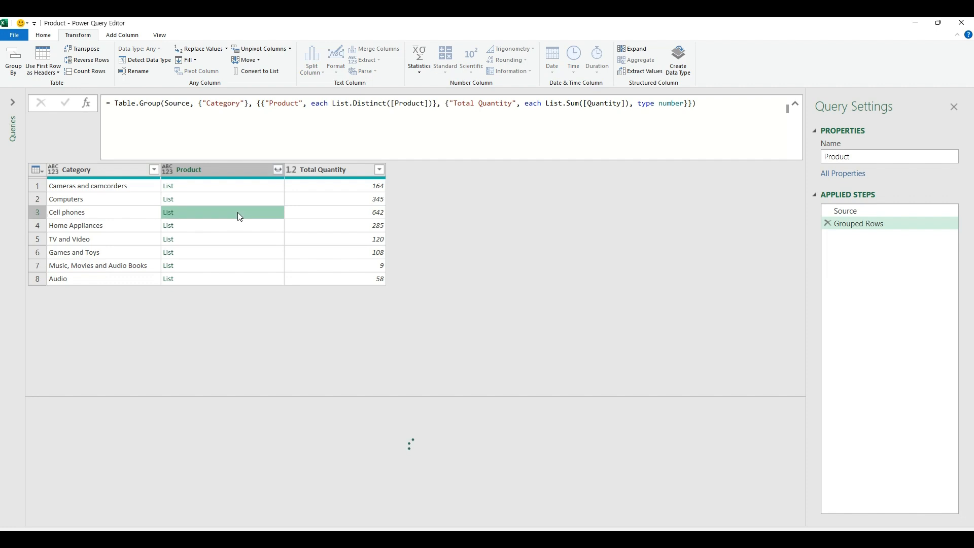
Step: Wrap List.Distinct([Product]) in List.Sort in the Grouped Rows formula, and apply the formula
left_click(332, 113)
type("listsor")
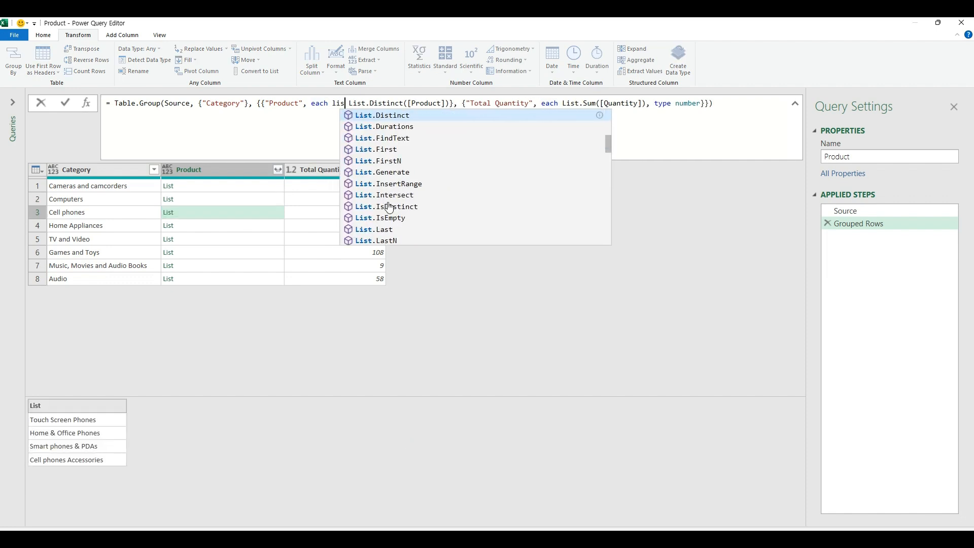
key("Tab")
type("(")
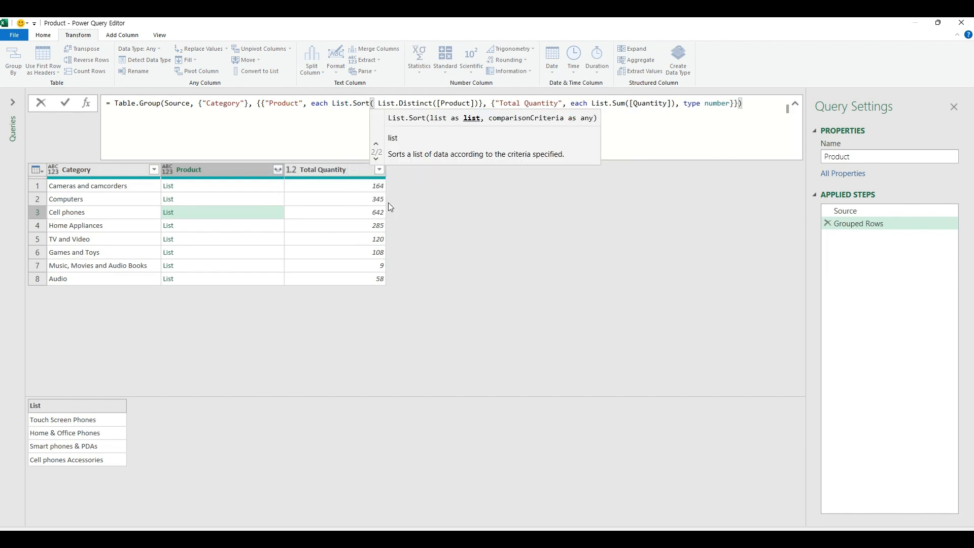
key("Delete")
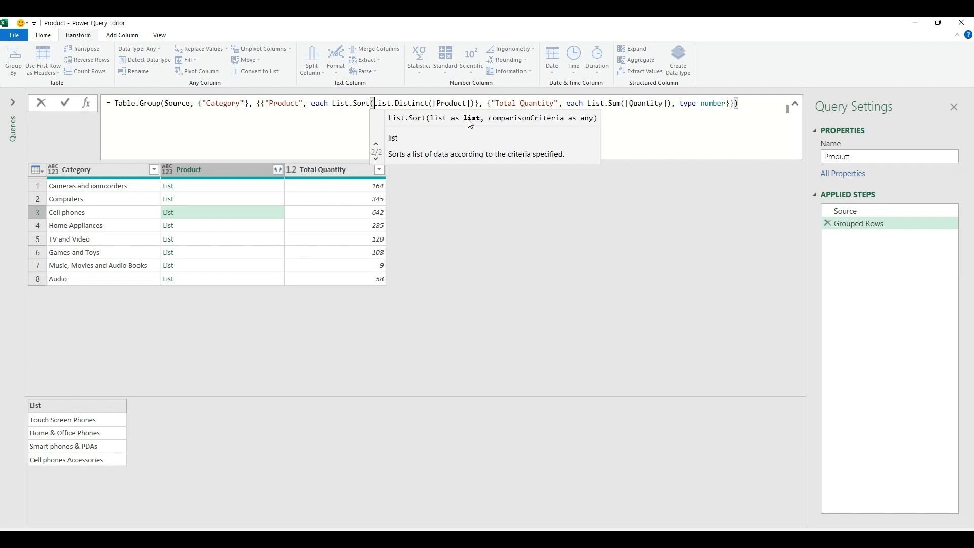
left_click(475, 104)
type(")")
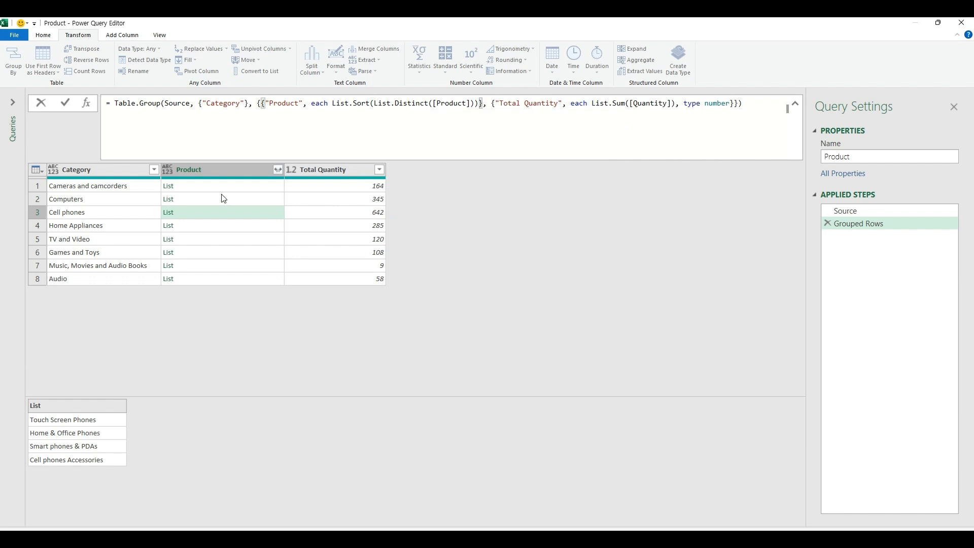
left_click(64, 102)
Step: Check the sort order of the product lists for Cameras and camcorders, Computers and Cell phones
left_click(215, 189)
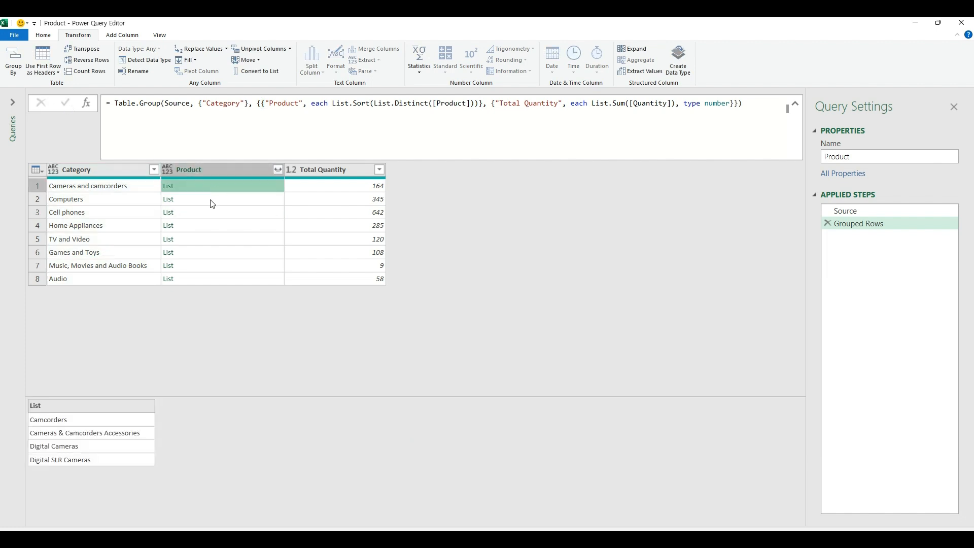
left_click(210, 200)
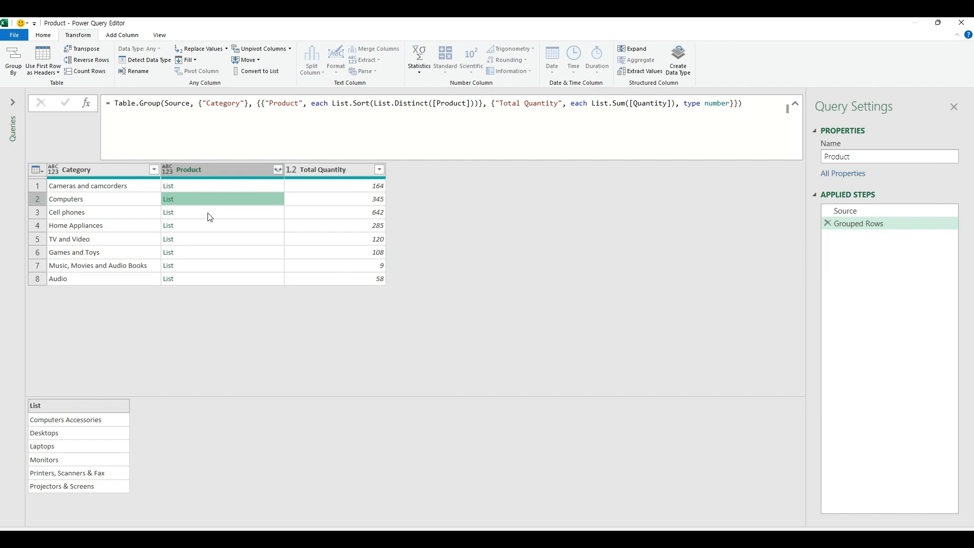
left_click(210, 213)
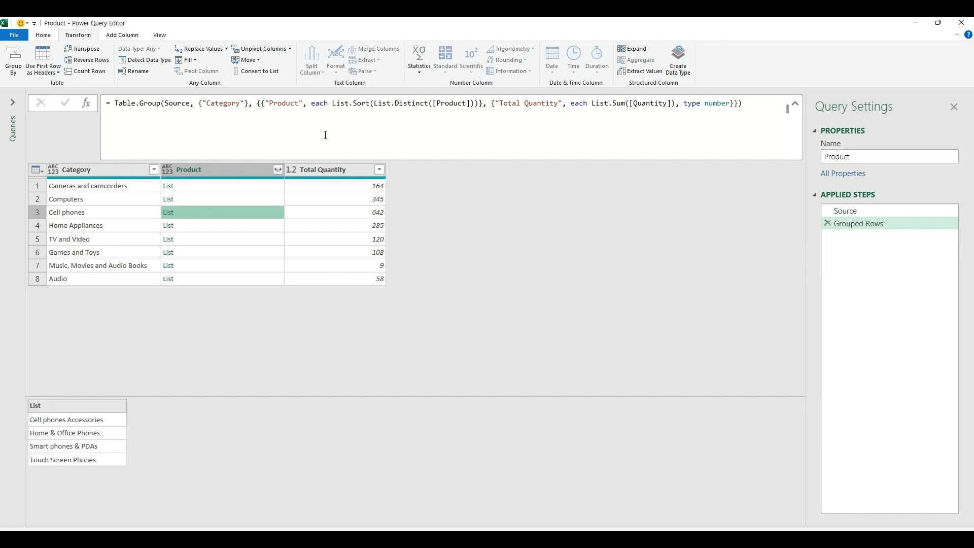
Step: Wrap the sorted, distinct product list in Text.Combine with the separator ", " in the Grouped Rows formula, apply it, and collapse the formula bar
left_click(328, 103)
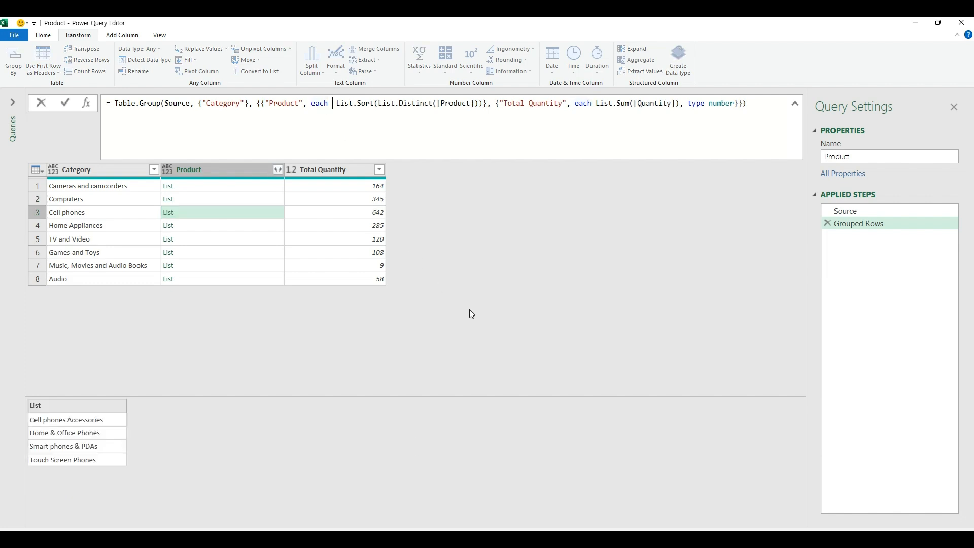
type("textco")
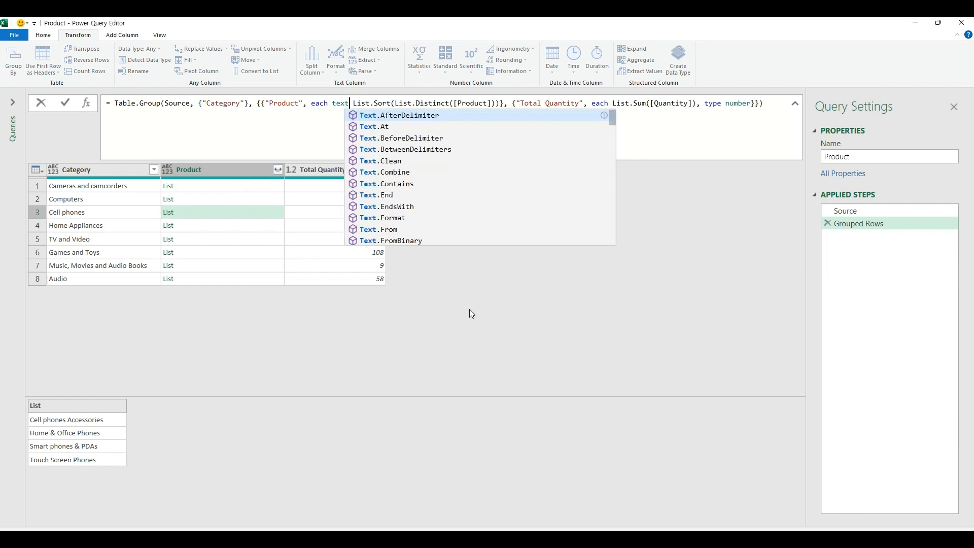
type("mb")
key("Tab")
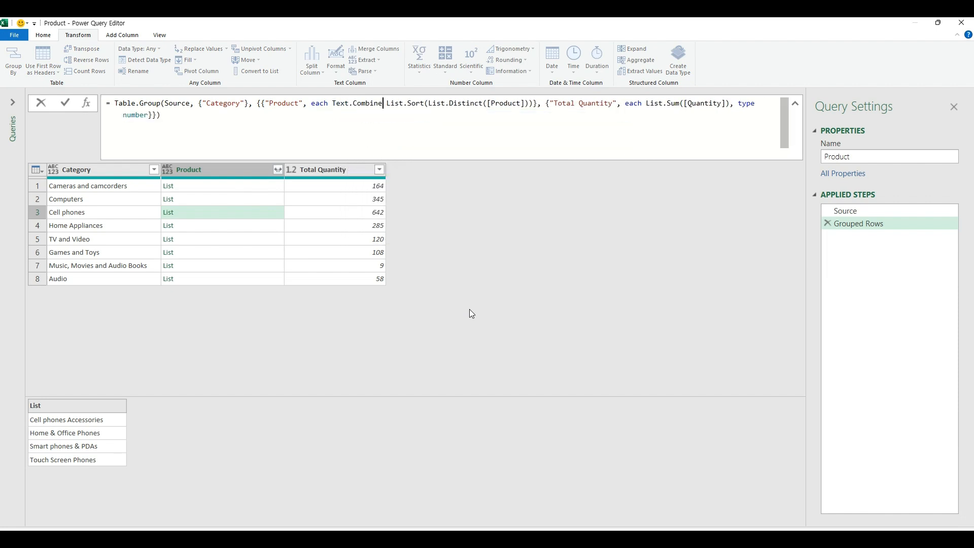
type("(")
key("Delete")
key("Delete")
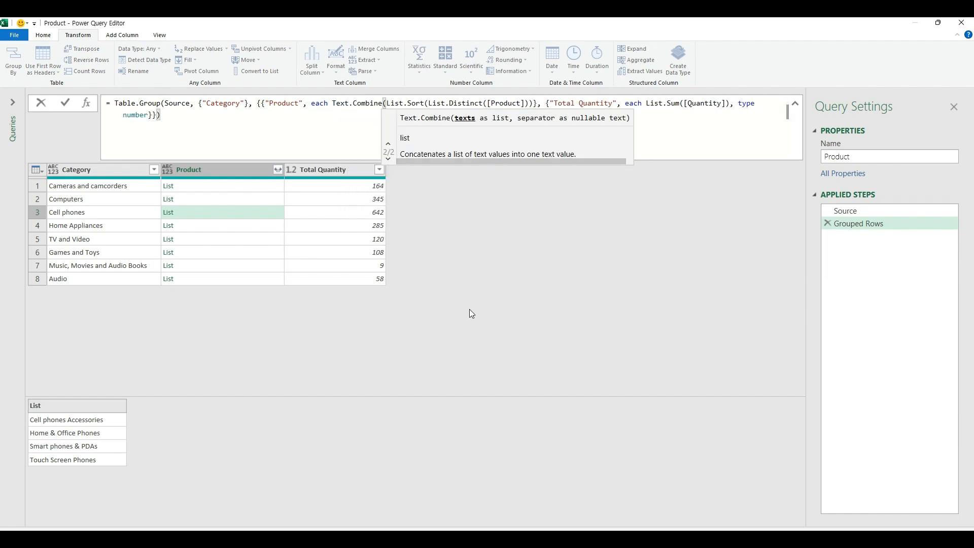
left_click(533, 103)
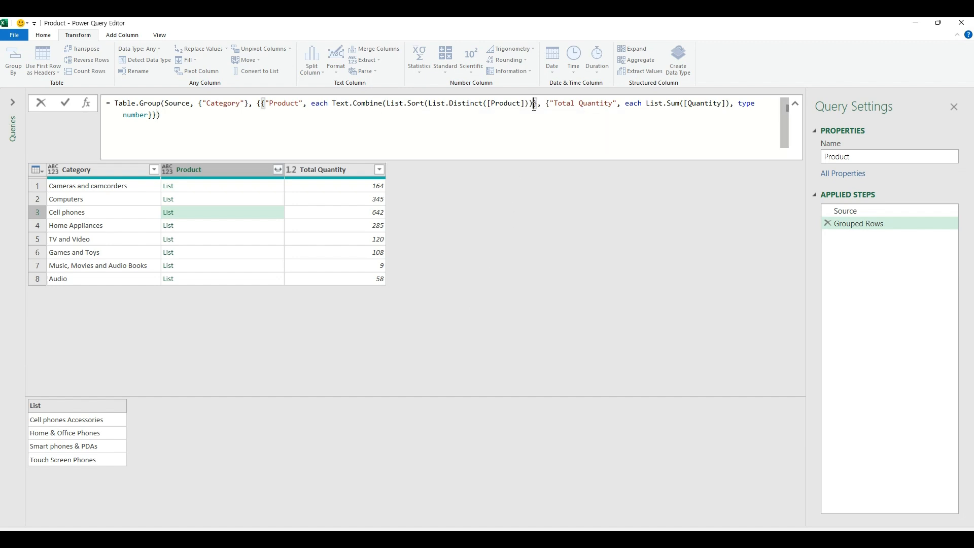
type(",\", ")
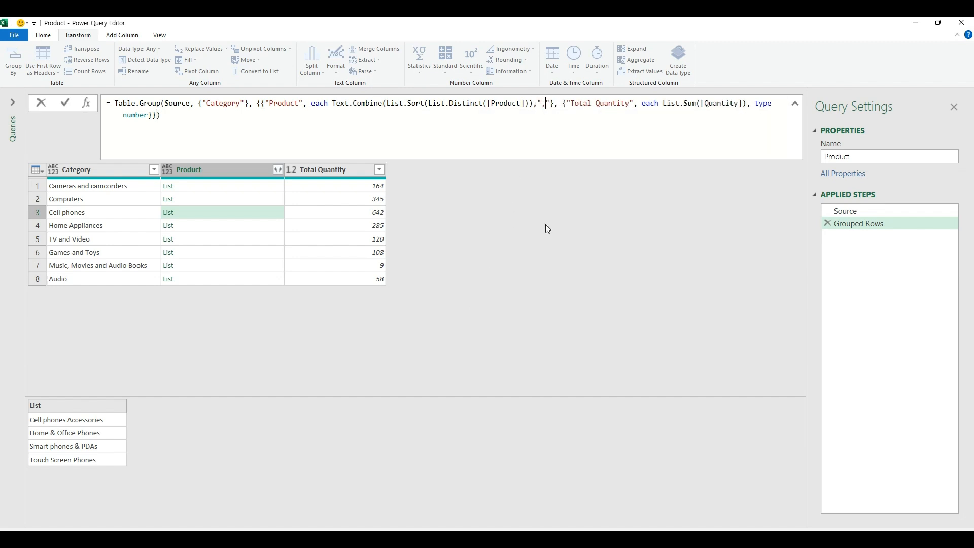
type("\")")
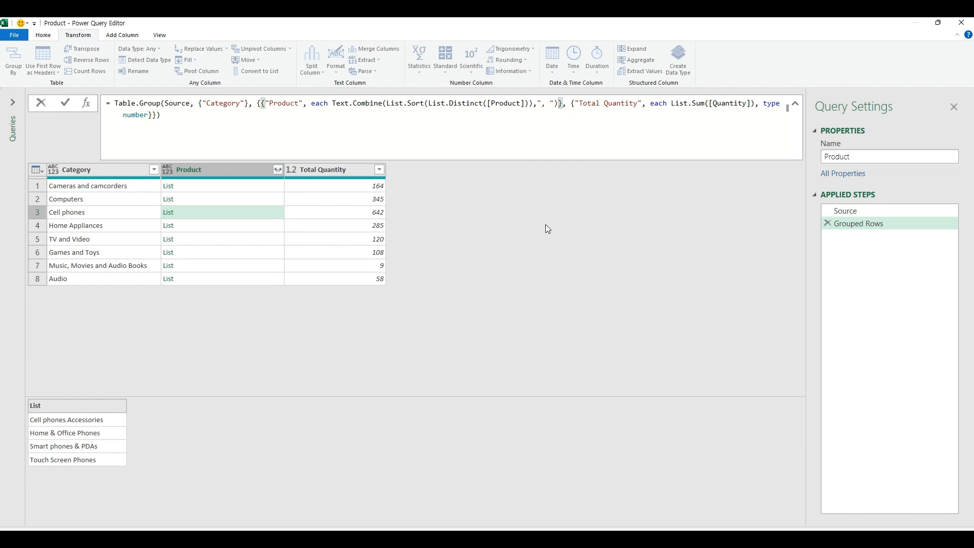
left_click(65, 103)
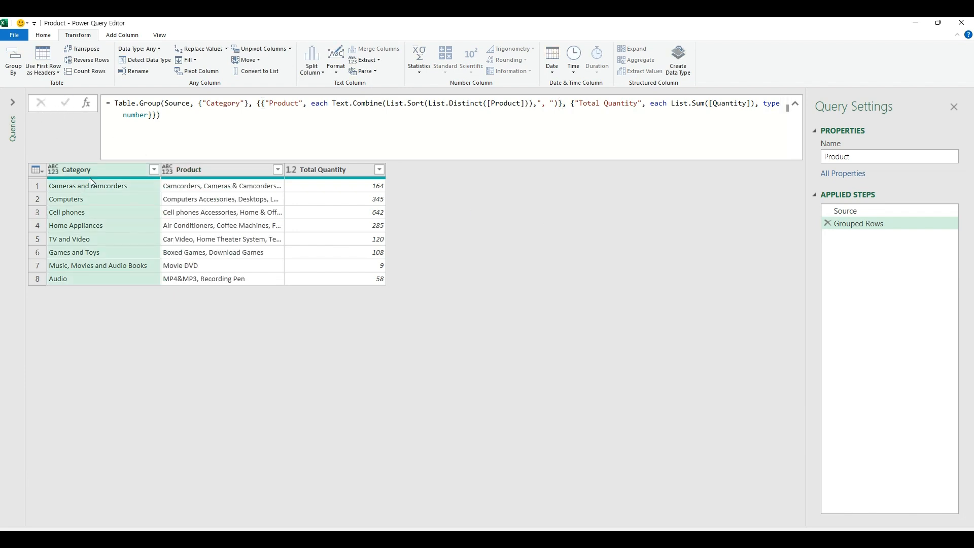
left_click(798, 101)
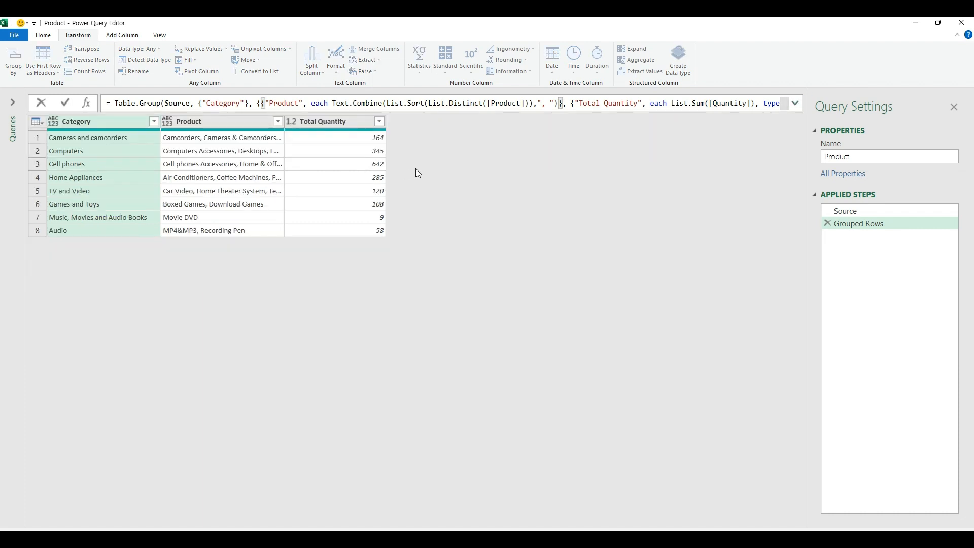
Step: Detect the data types of the Category and Product columns together
left_click(208, 120)
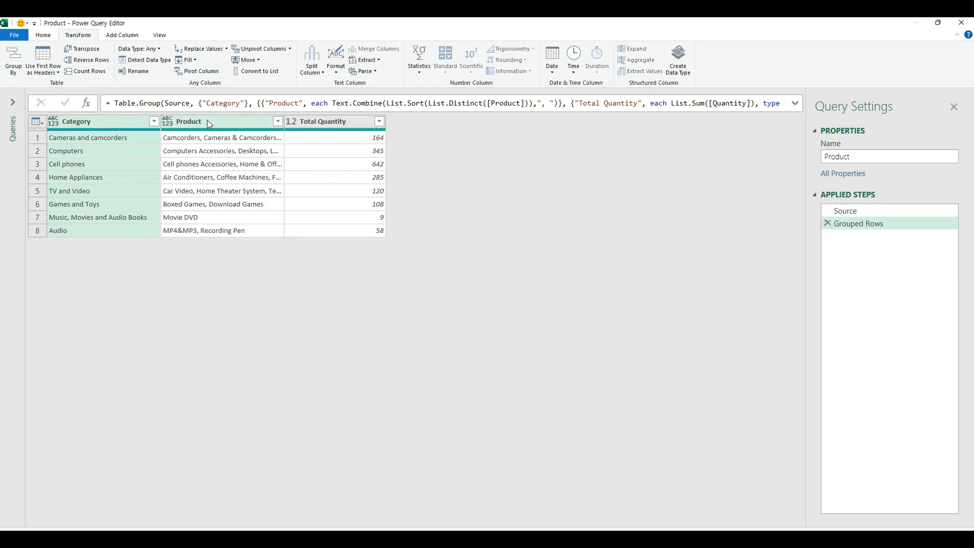
left_click(207, 120, "ctrl")
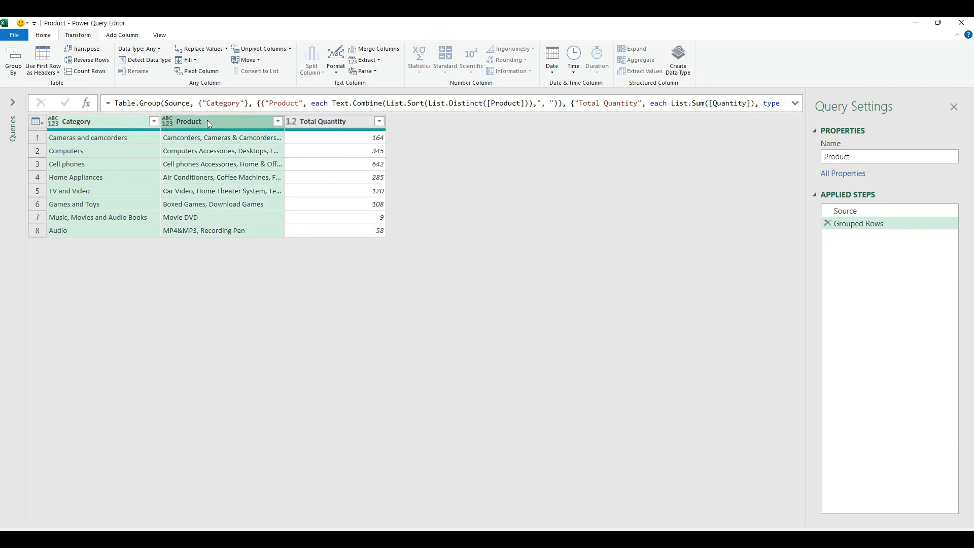
left_click(150, 61)
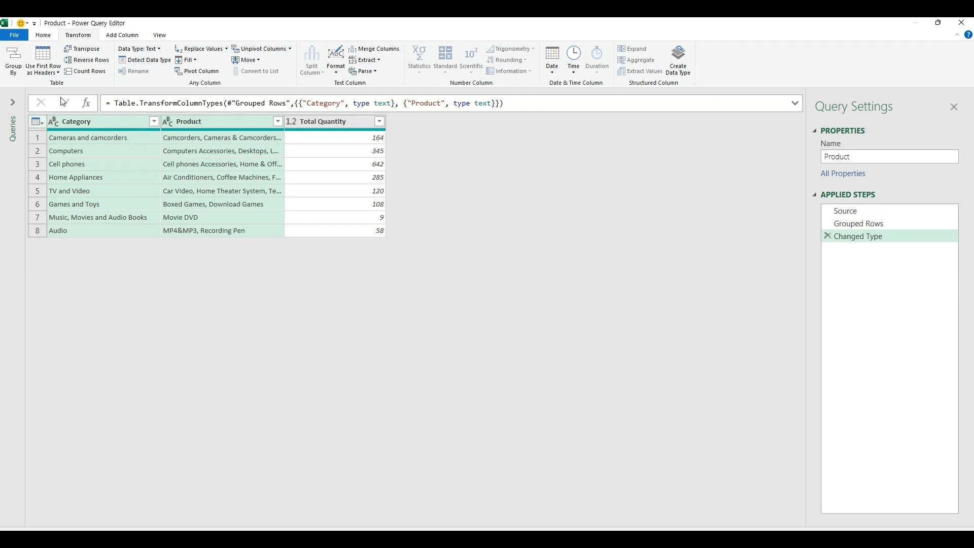
Step: Sort the query rows by the Category column in ascending order
left_click(80, 122)
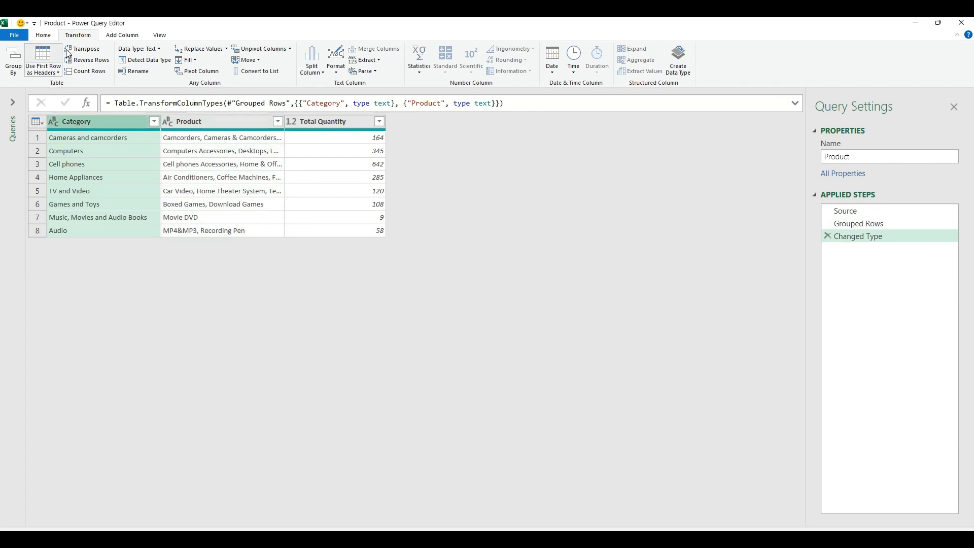
left_click(45, 36)
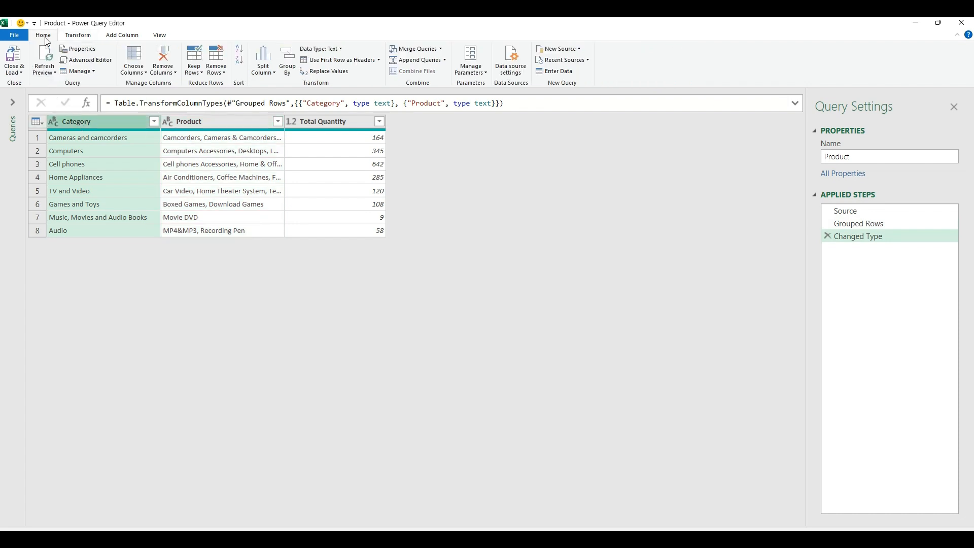
left_click(242, 51)
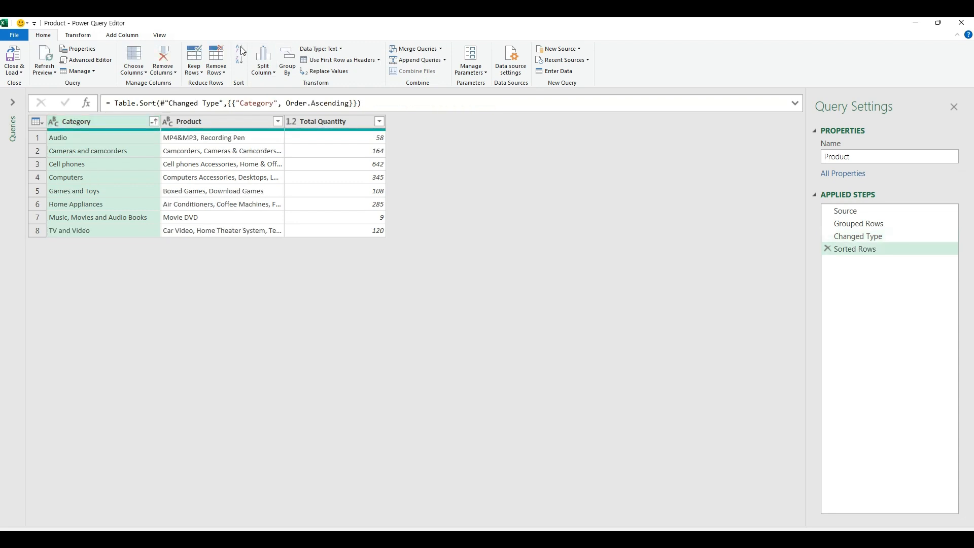
Step: Wrap the Table.Sort expression in the Sorted Rows formula in Table.Buffer, and apply the formula
left_click(110, 106)
type("table")
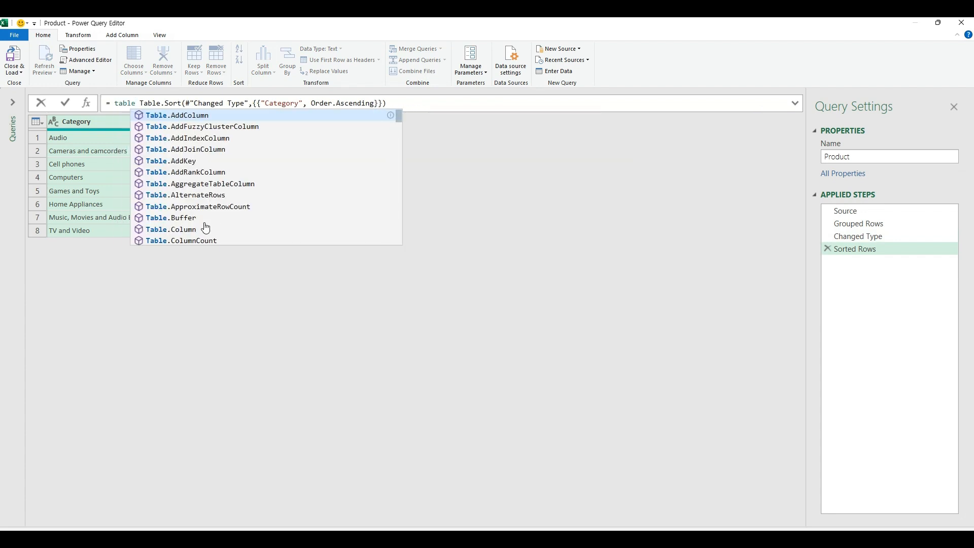
type(".buff")
key("Tab")
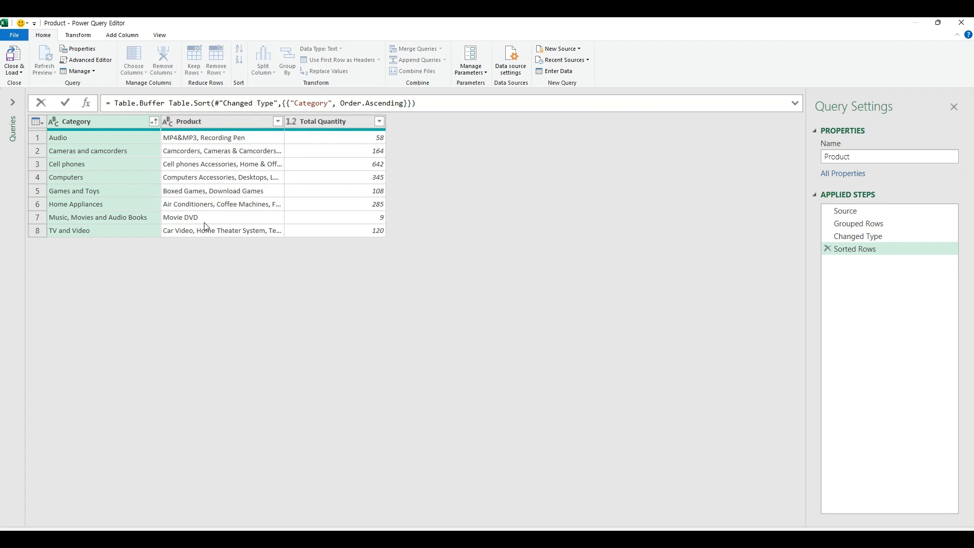
type("(")
key("End")
type(")")
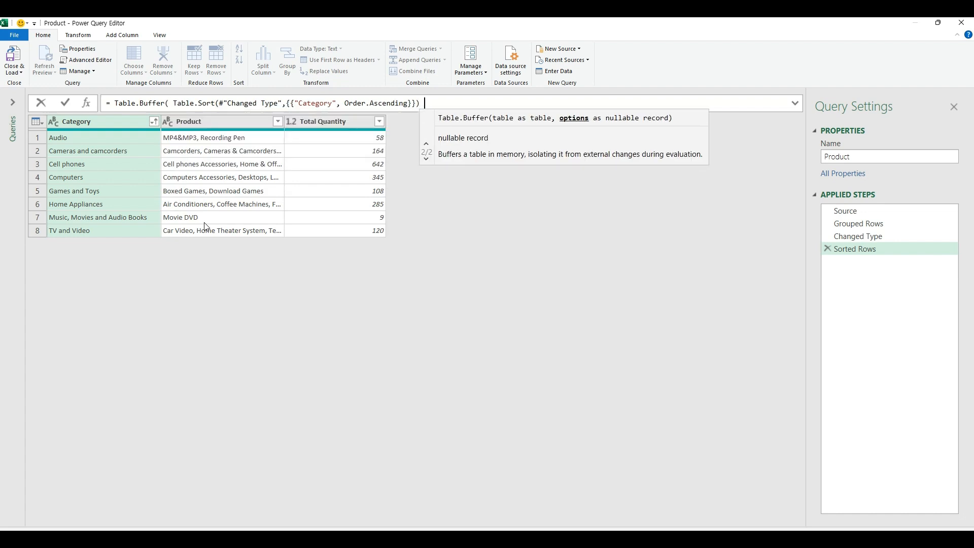
type(" )")
key("Return")
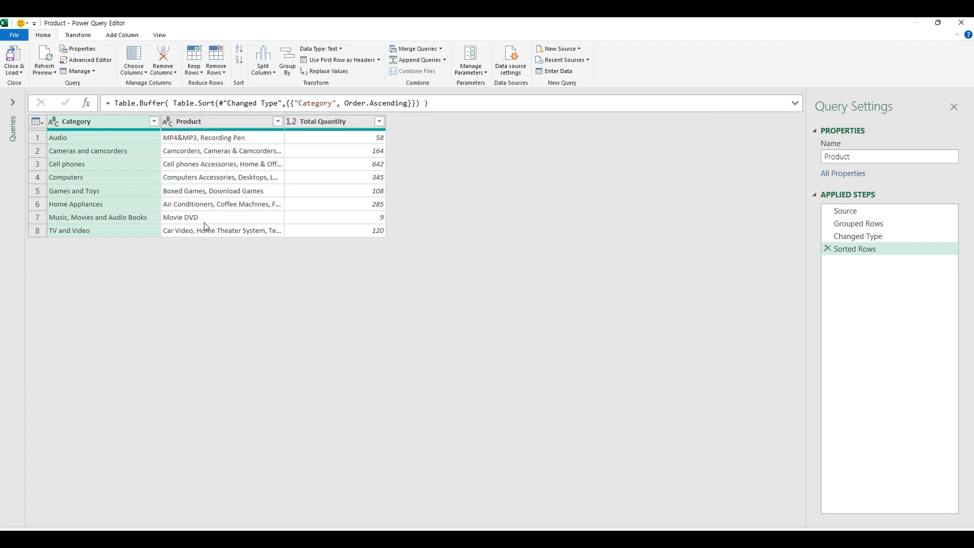
Step: Close the query editor and load the query as a table to cell E1 of the existing worksheet, and dismiss the Queries & Connections pane
left_click(14, 70)
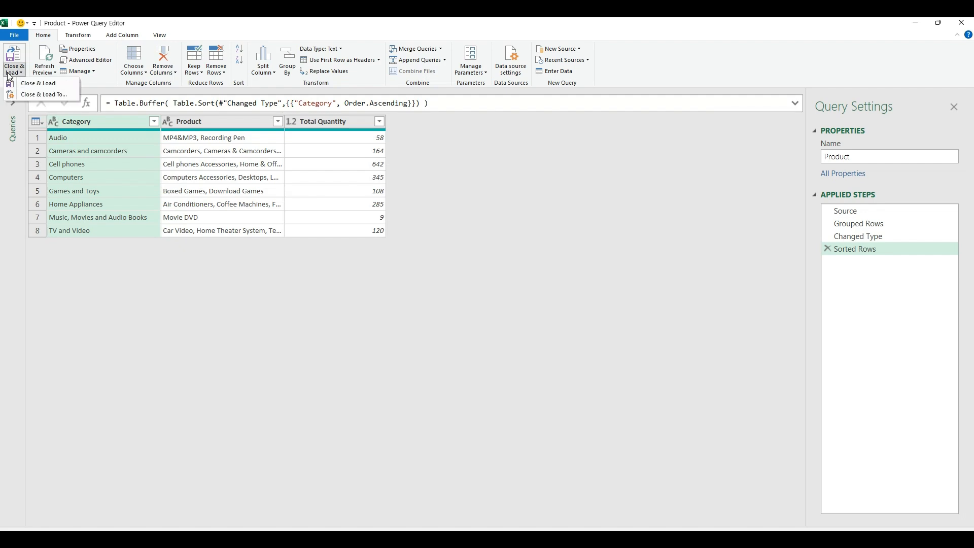
left_click(36, 96)
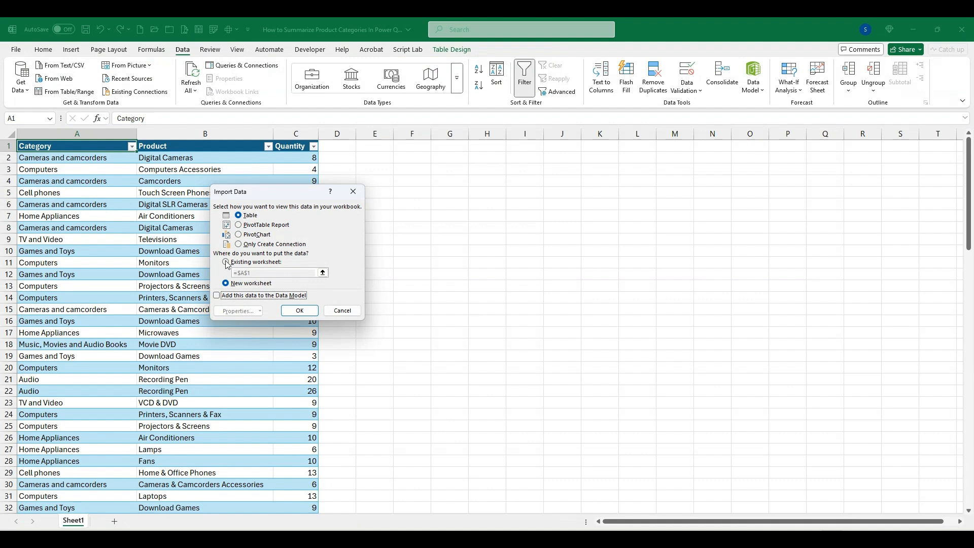
left_click(226, 261)
left_click(322, 273)
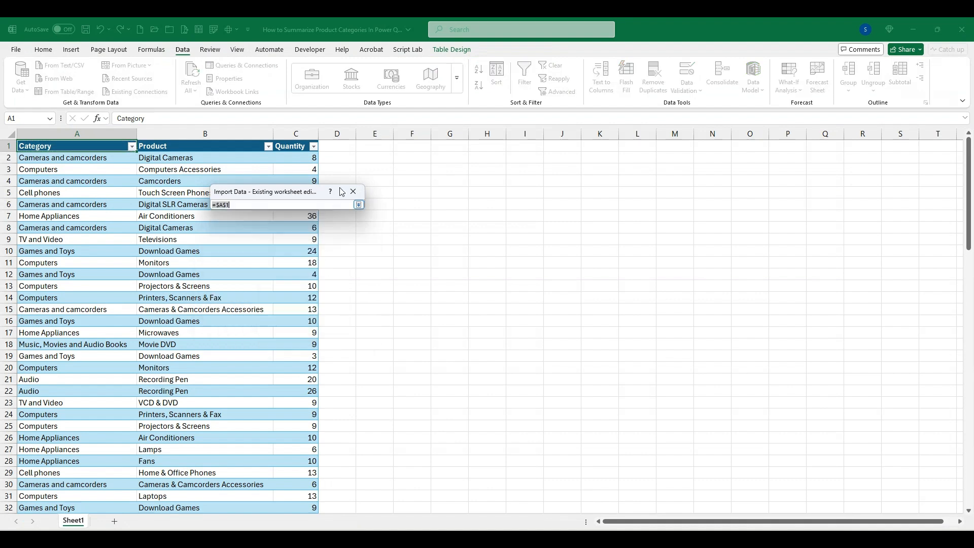
left_click(371, 146)
left_click(358, 204)
left_click(304, 311)
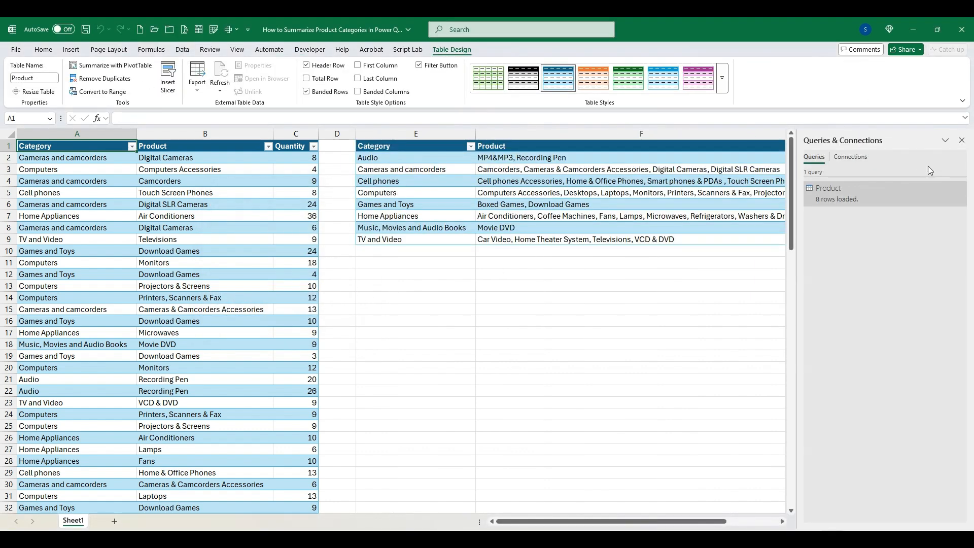
left_click(961, 140)
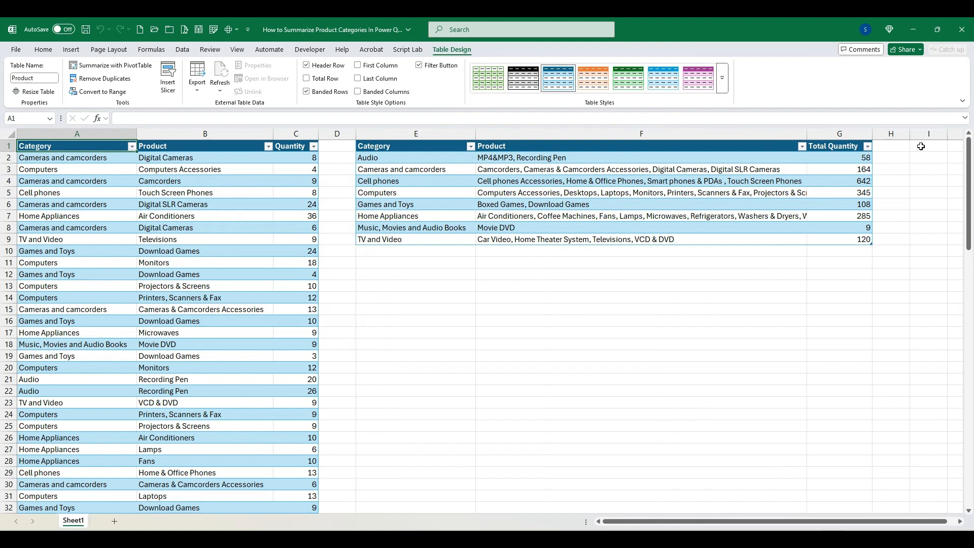